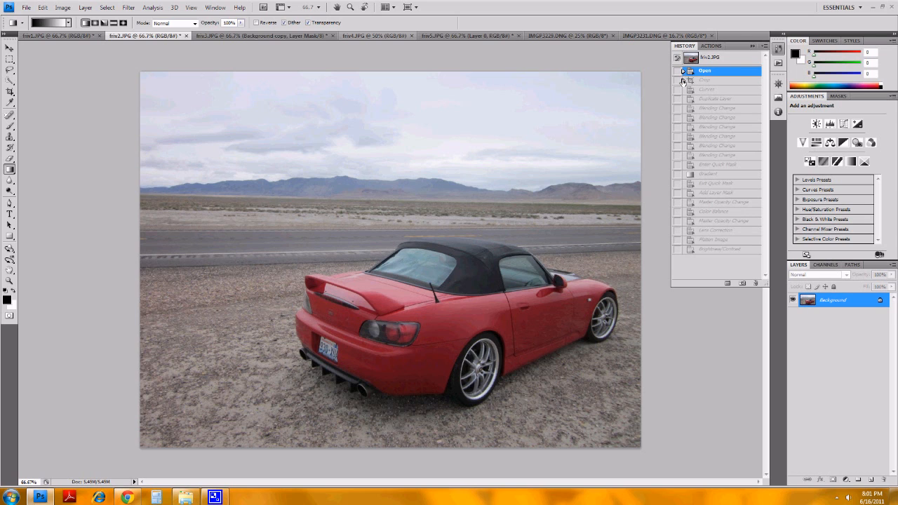
Compare friv2.JPG's Open and Crop history states, and advance the image to its Curves state
left_click_drag(683, 72, 683, 82)
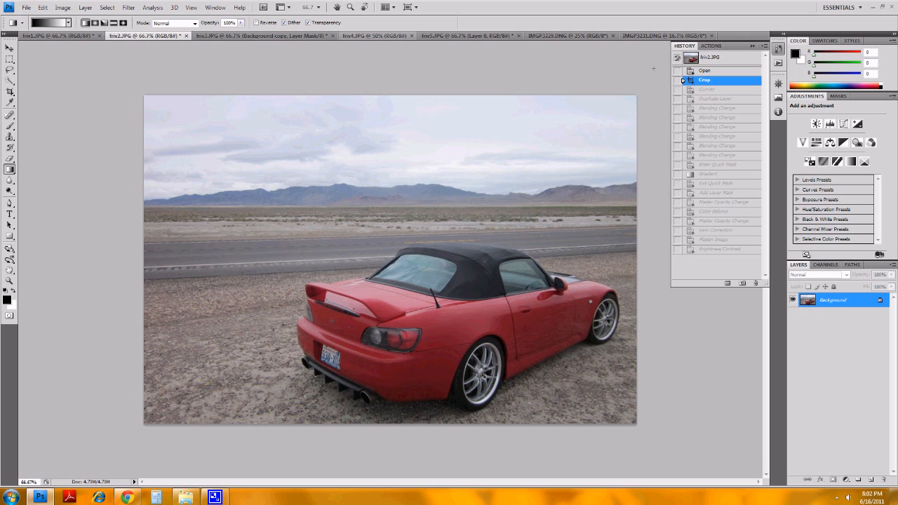
left_click(683, 72)
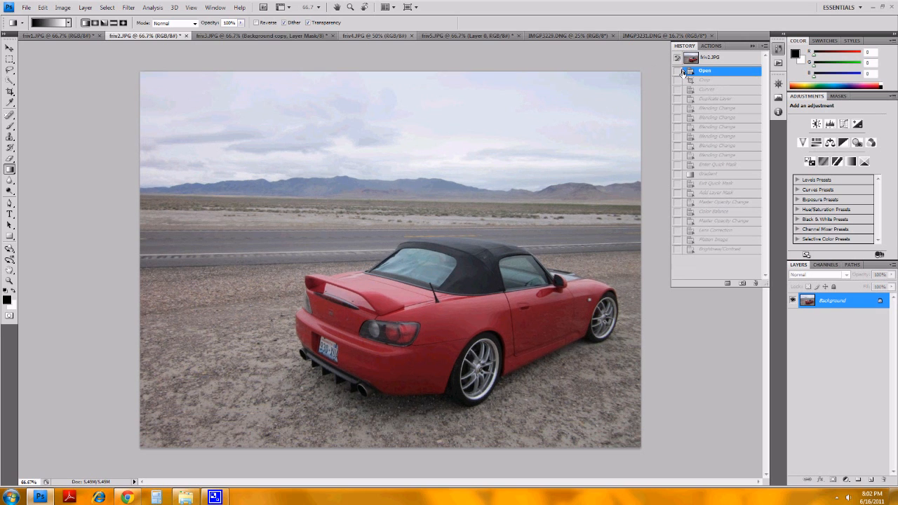
left_click(684, 81)
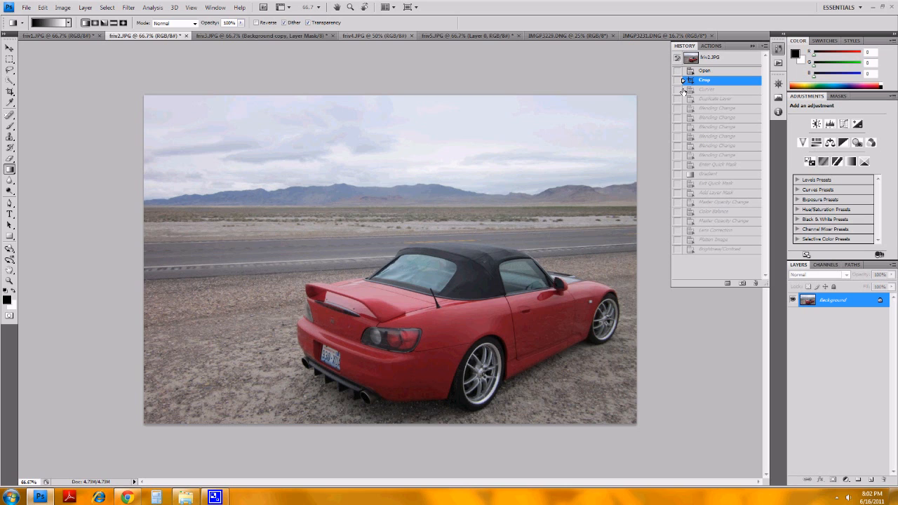
left_click(682, 90)
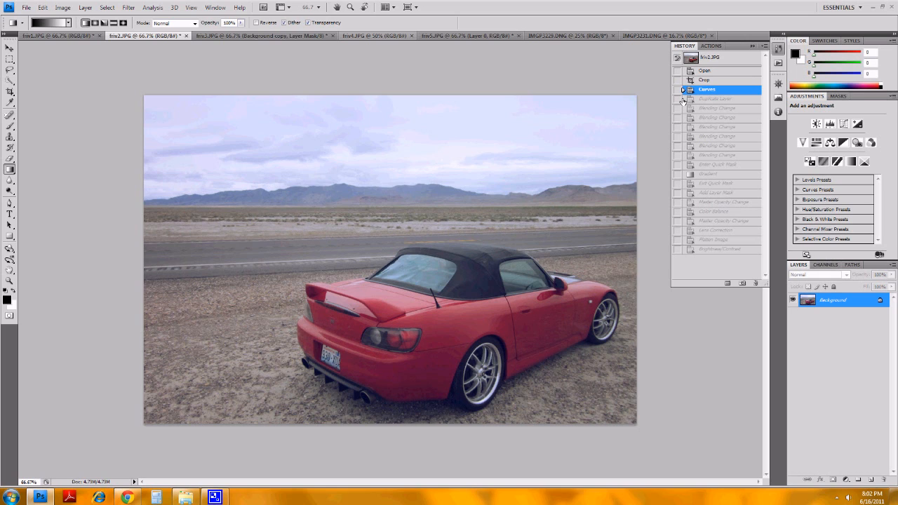
Step friv2.JPG's history through Duplicate Layer and each of the six Blending Change states to review the sky-darkening blend modes
left_click(683, 99)
left_click(683, 108)
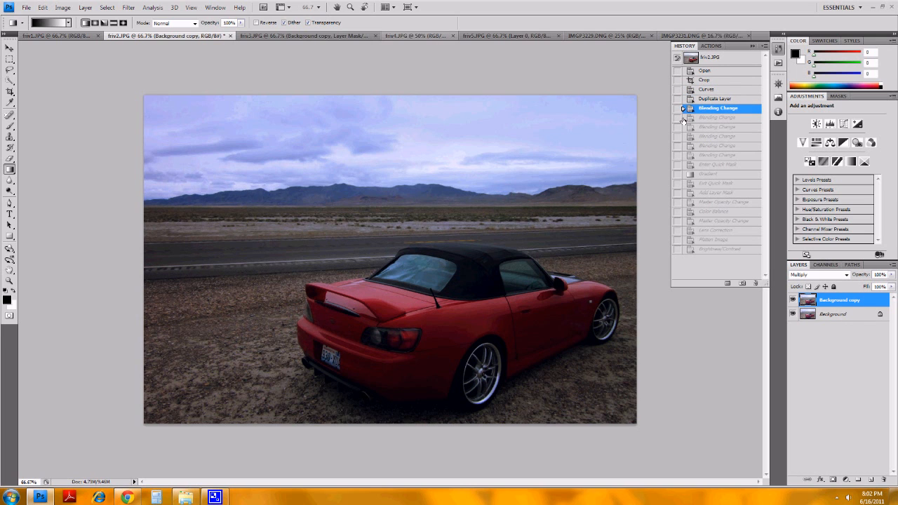
left_click(683, 117)
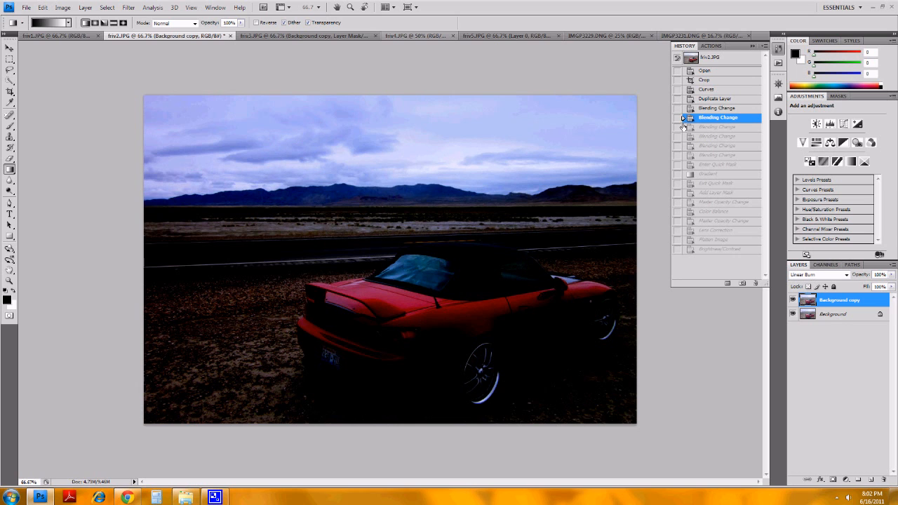
left_click(683, 127)
left_click(683, 137)
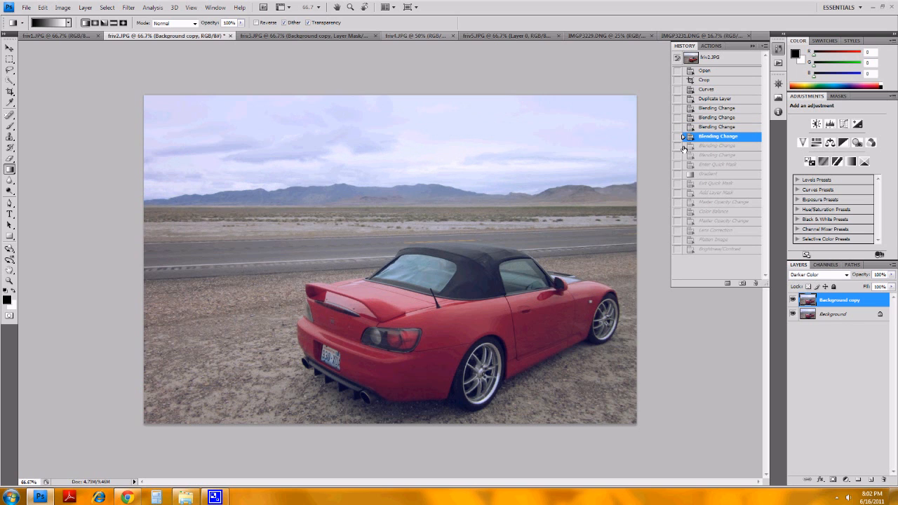
left_click(683, 146)
left_click(684, 155)
Step friv2.JPG's history through Enter Quick Mask, Gradient and Exit Quick Mask to Add Layer Mask
left_click(684, 166)
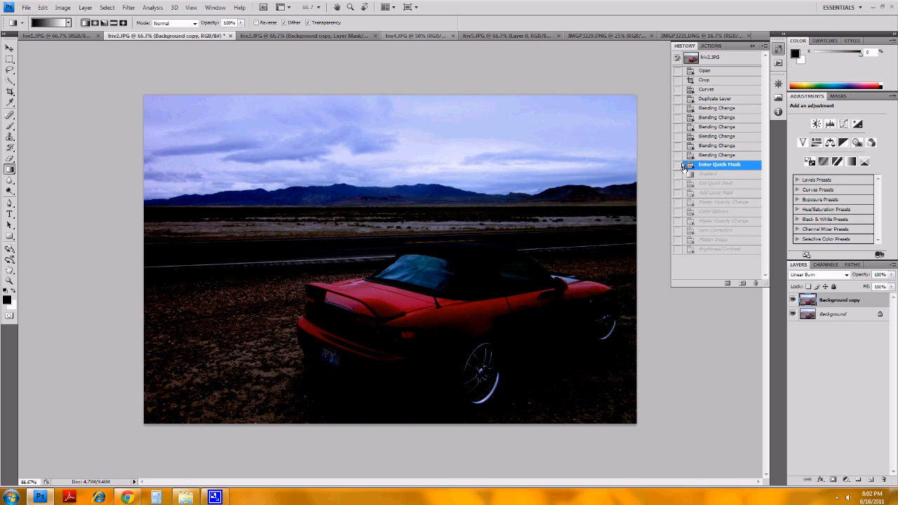
left_click(683, 175)
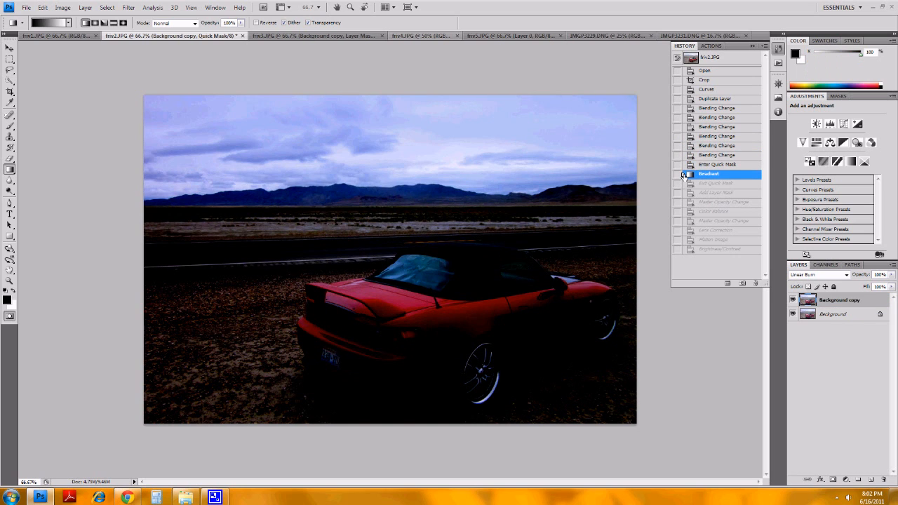
left_click(684, 184)
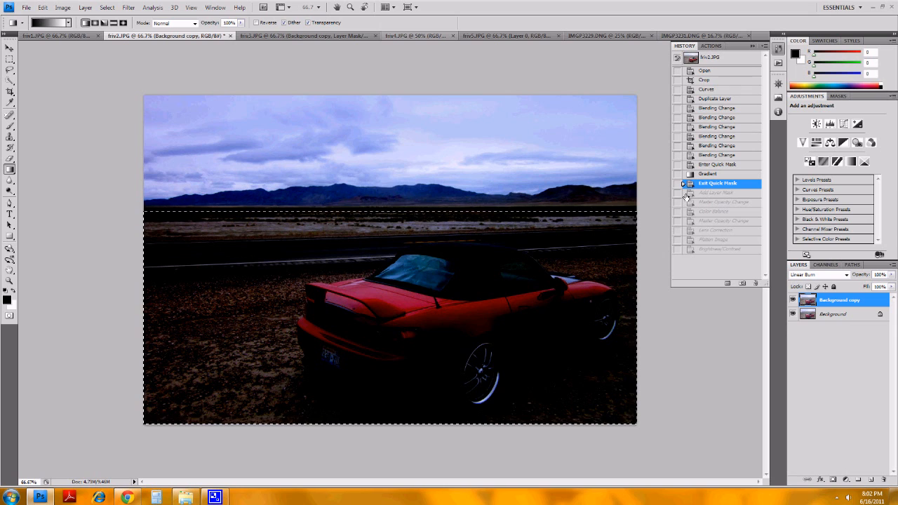
left_click(682, 193)
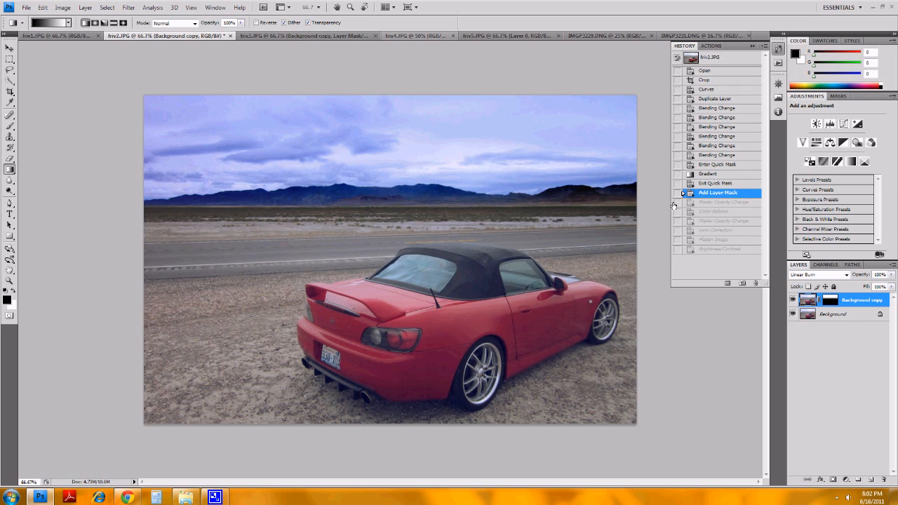
Review friv2.JPG's first Master Opacity Change, the Color Balance and the second Master Opacity Change in its history
left_click(678, 203)
left_click(683, 203)
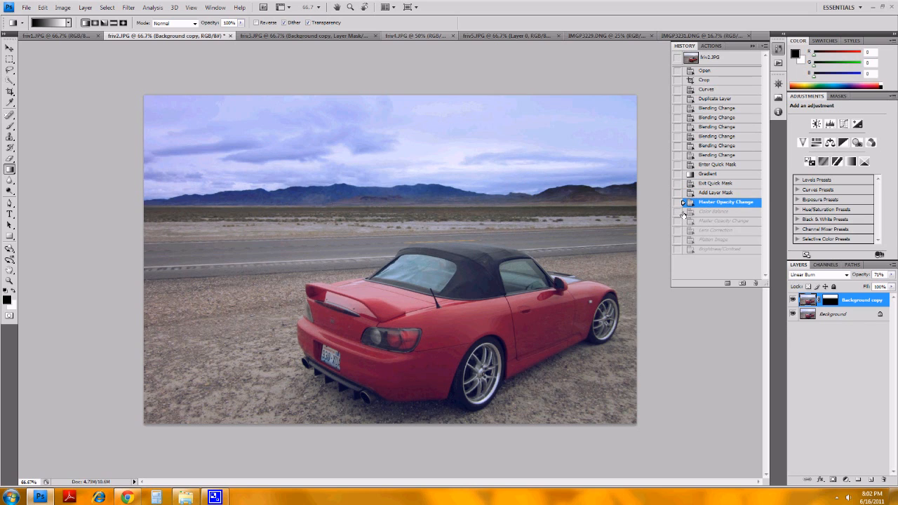
left_click(683, 212)
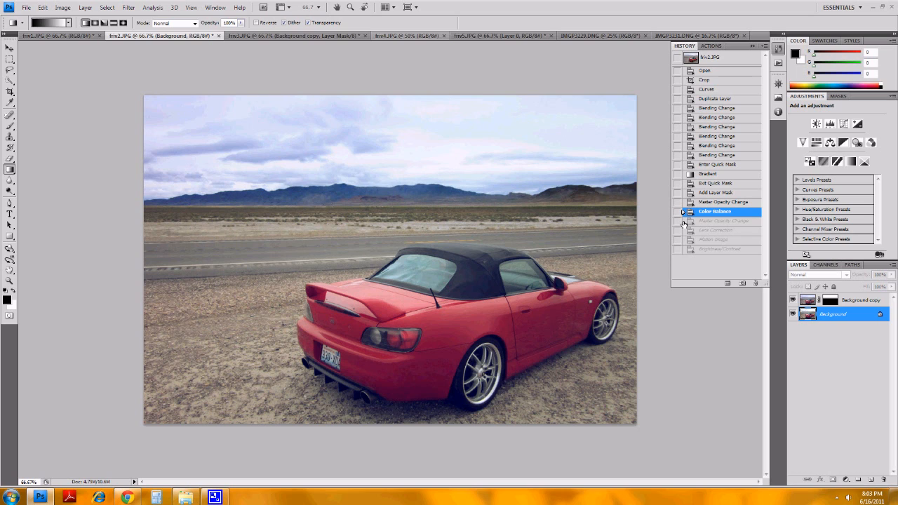
left_click(683, 222)
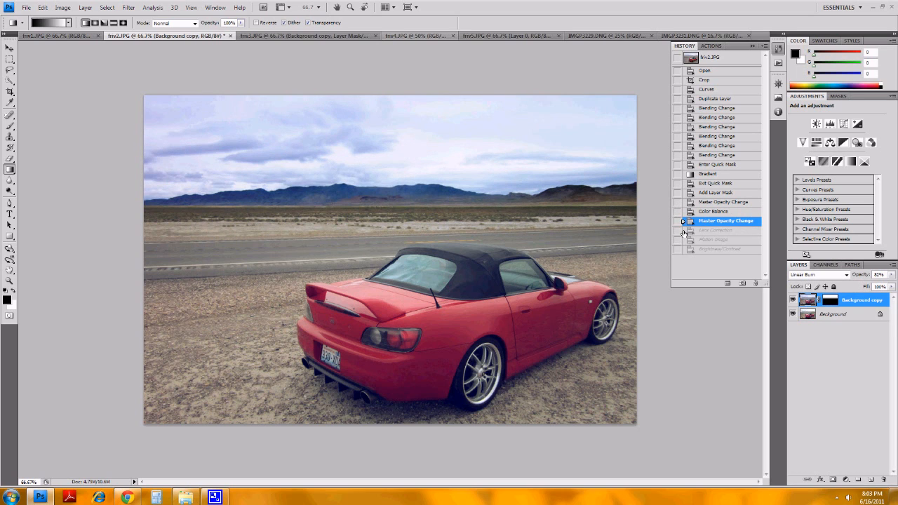
Advance friv2.JPG's history from Lens Correction through Flatten Image to Brightness/Contrast, and compare the final state with Open
left_click(683, 231)
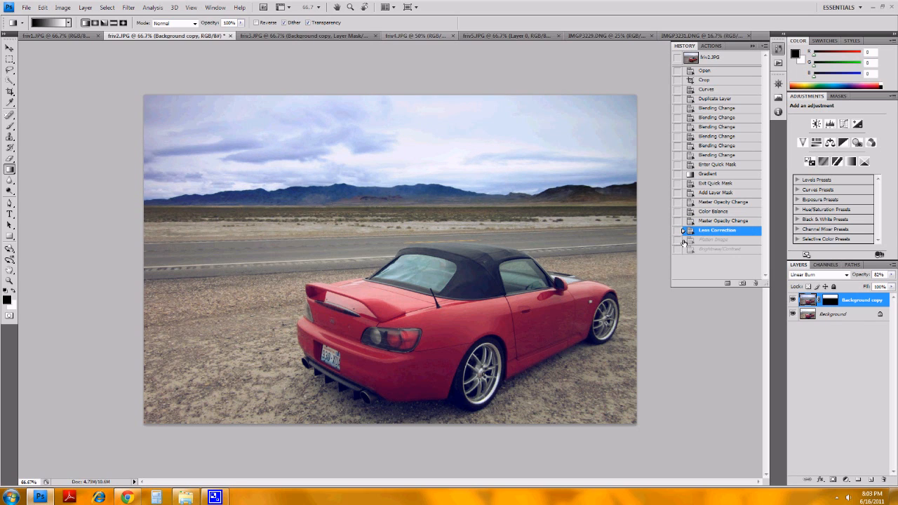
left_click(684, 241)
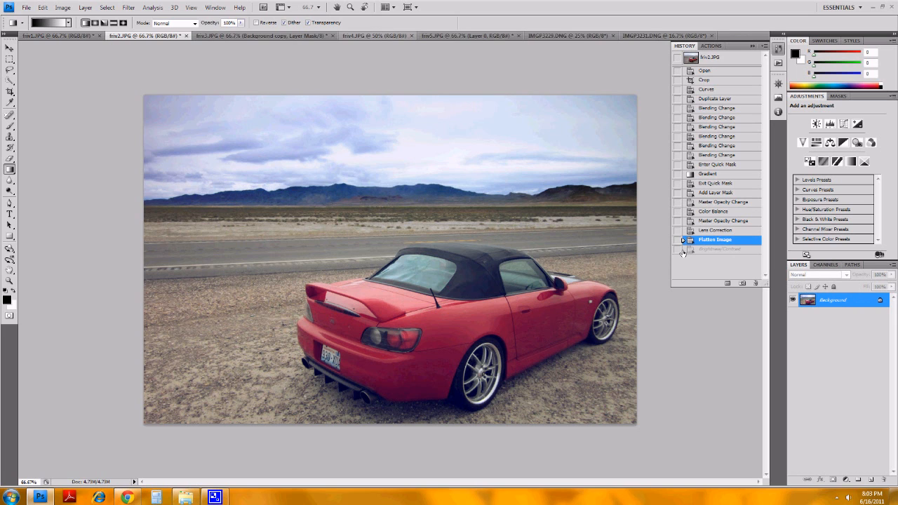
left_click(684, 250)
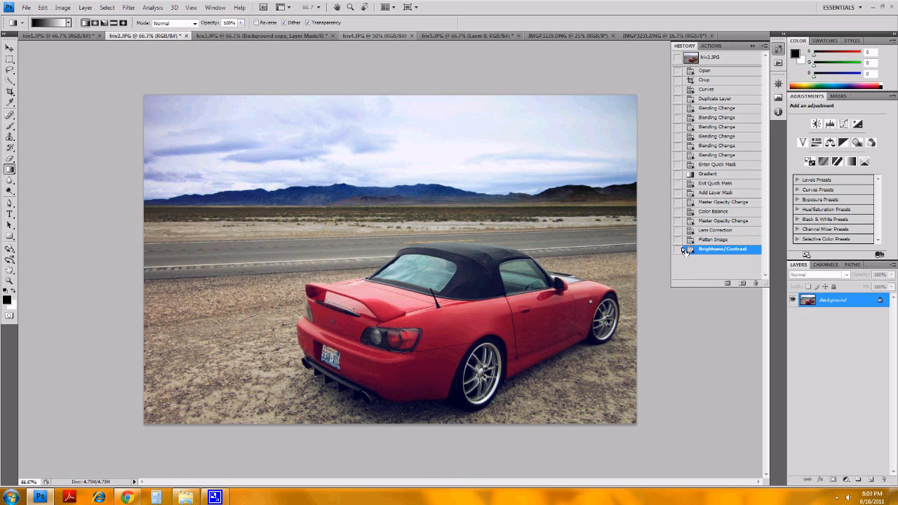
left_click(686, 72)
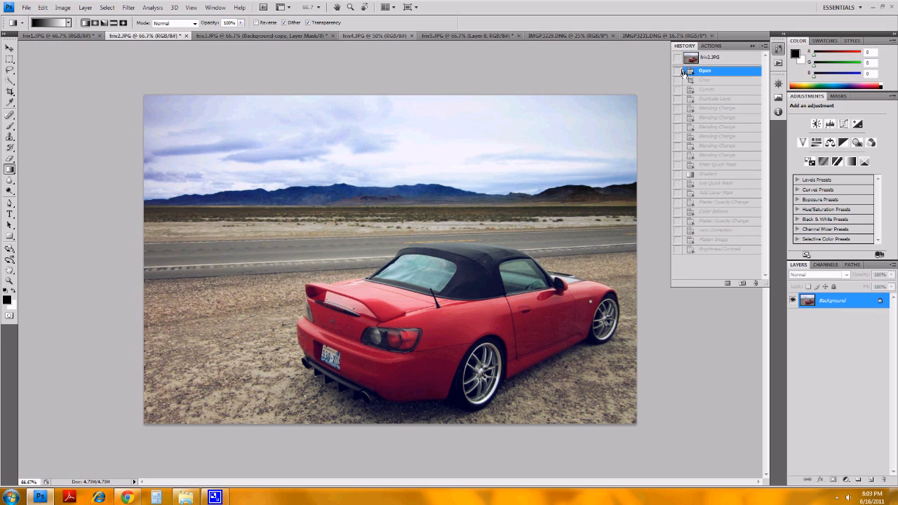
left_click(684, 250)
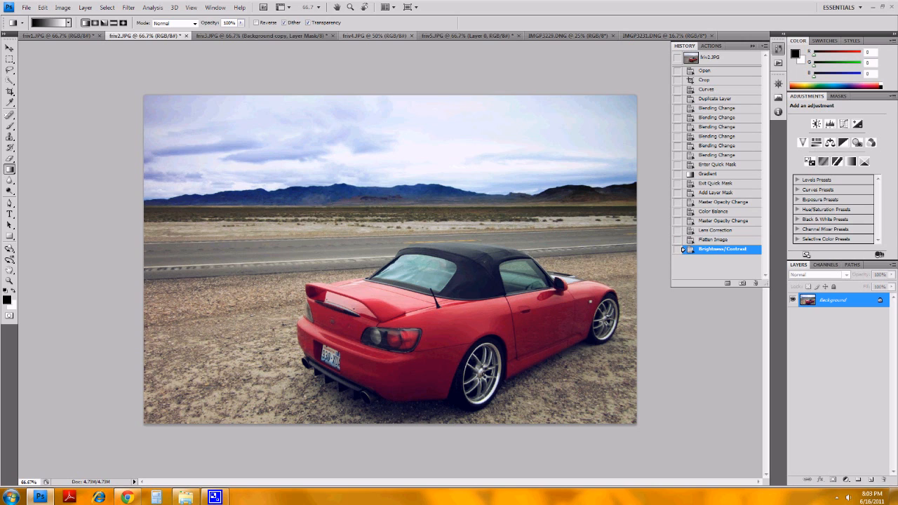
Switch to friv1.JPG and review its history from Color Balance to the Gaussian Blur on the duplicated layer
left_click(90, 35)
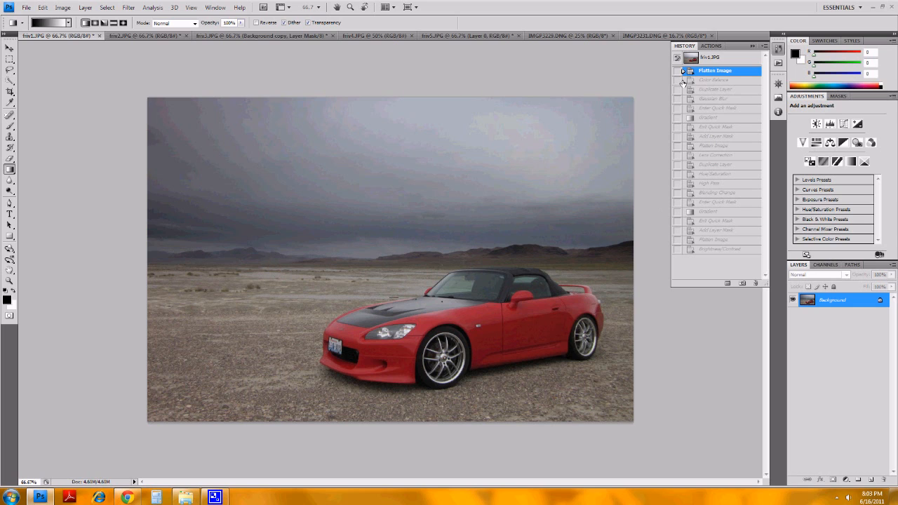
left_click(683, 82)
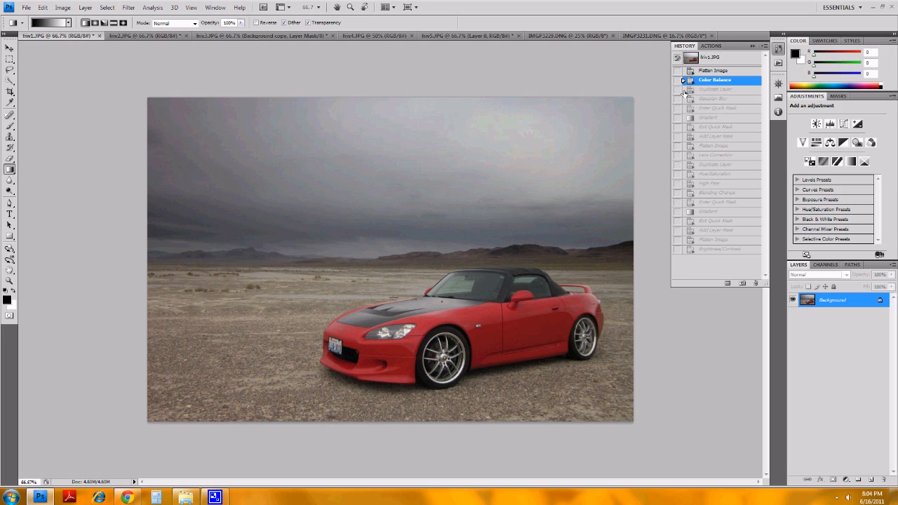
left_click_drag(683, 93, 683, 100)
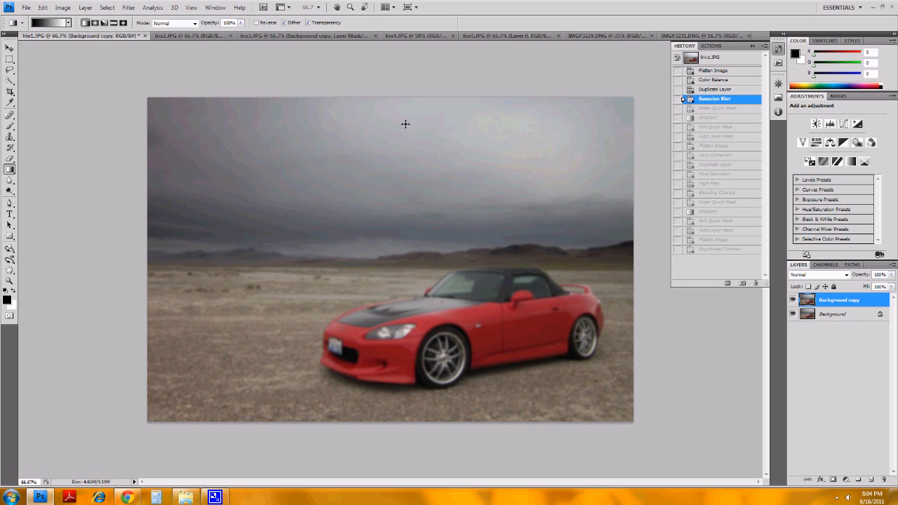
Step friv1.JPG's history through the first Quick Mask gradient and Add Layer Mask to the Flatten Image state that follows
left_click(684, 108)
left_click(684, 117)
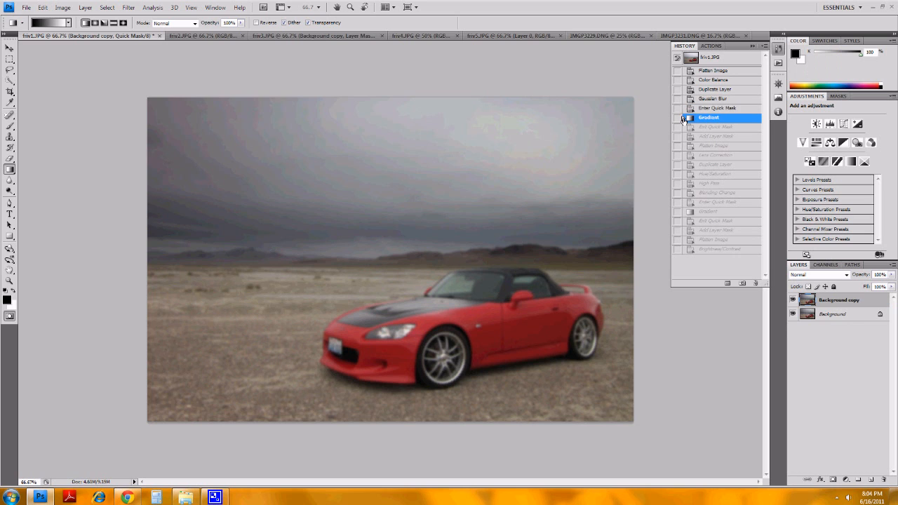
left_click(684, 126)
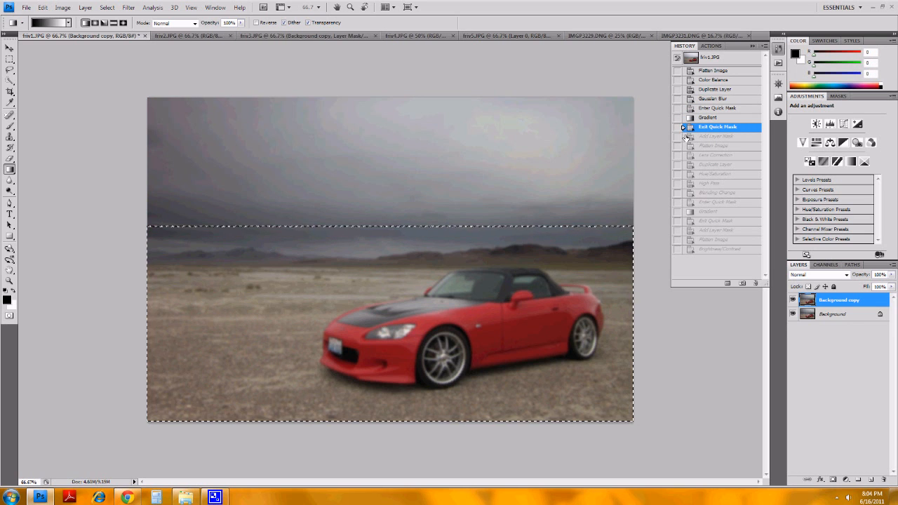
left_click(684, 137)
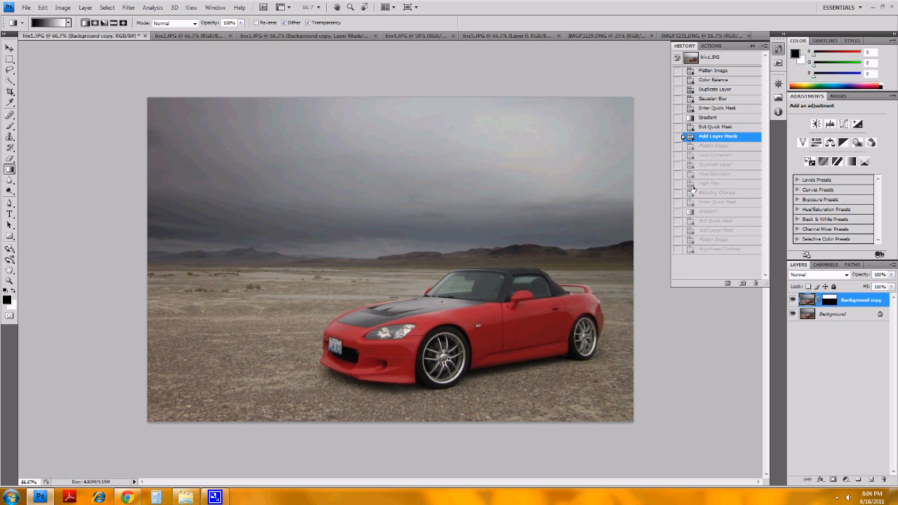
left_click(684, 146)
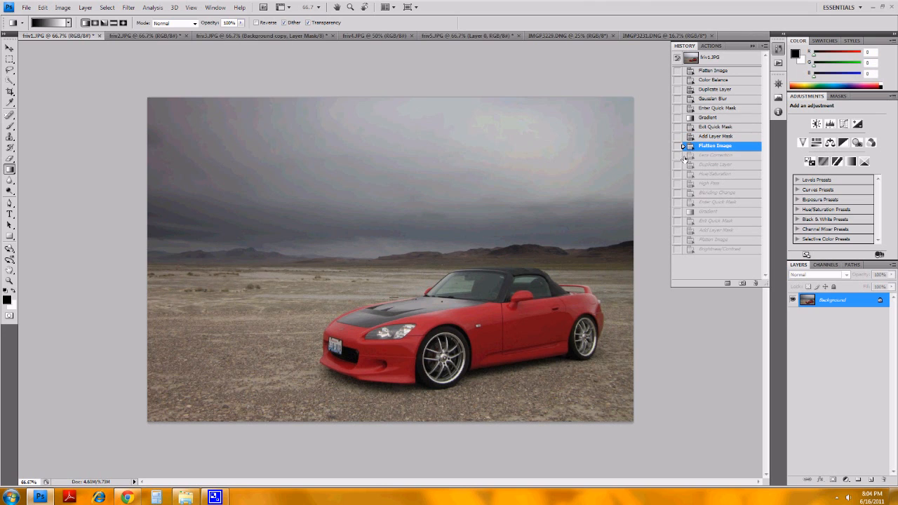
Review friv1.JPG's Lens Correction, Duplicate Layer, Hue/Saturation, High Pass and Blending Change states one by one
left_click(684, 155)
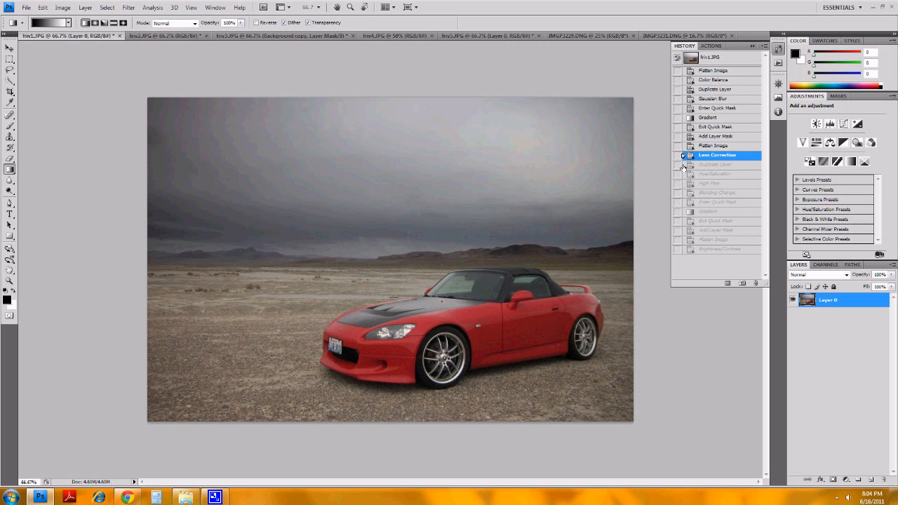
left_click(682, 167)
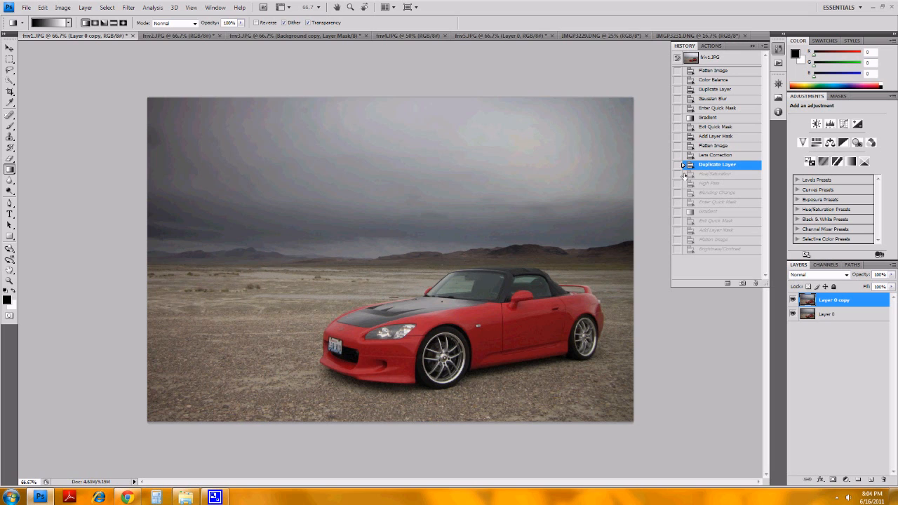
left_click(683, 174)
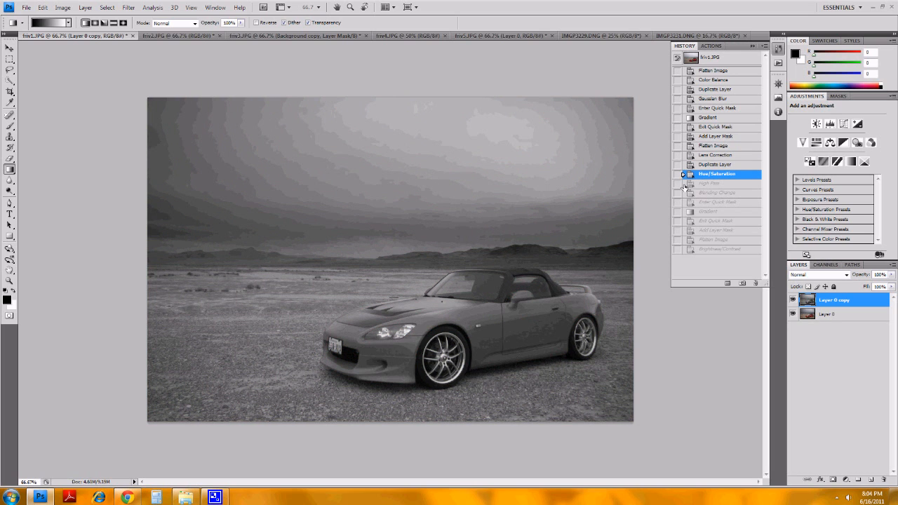
left_click(684, 184)
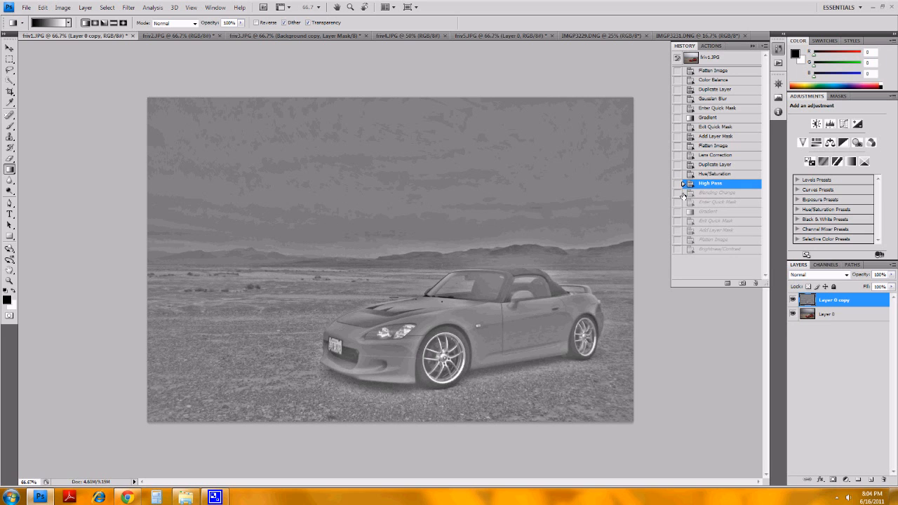
left_click(684, 194)
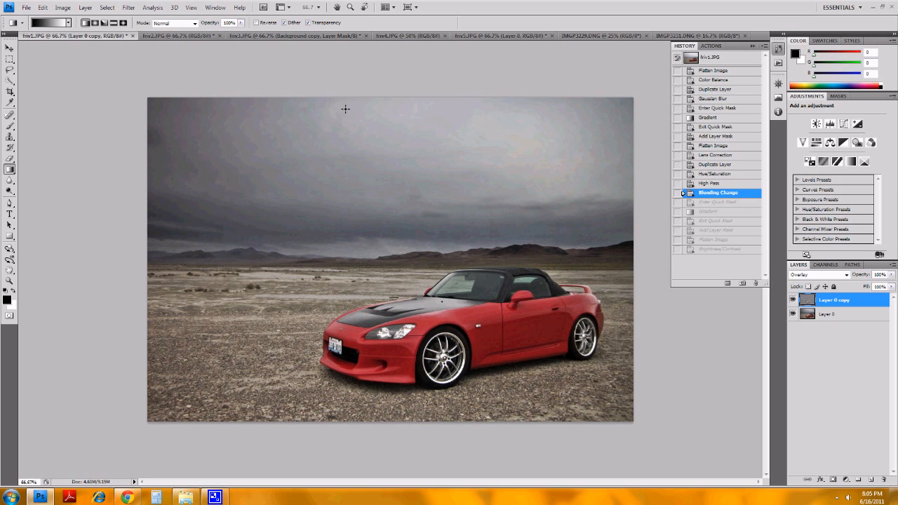
Step friv1.JPG's history through the second Quick Mask gradient to the mask added to the High Pass layer
left_click(683, 203)
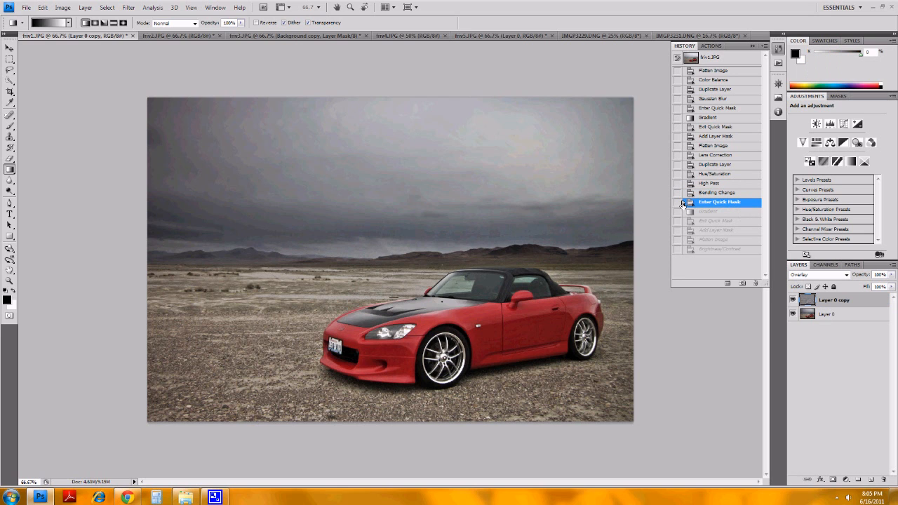
left_click(684, 212)
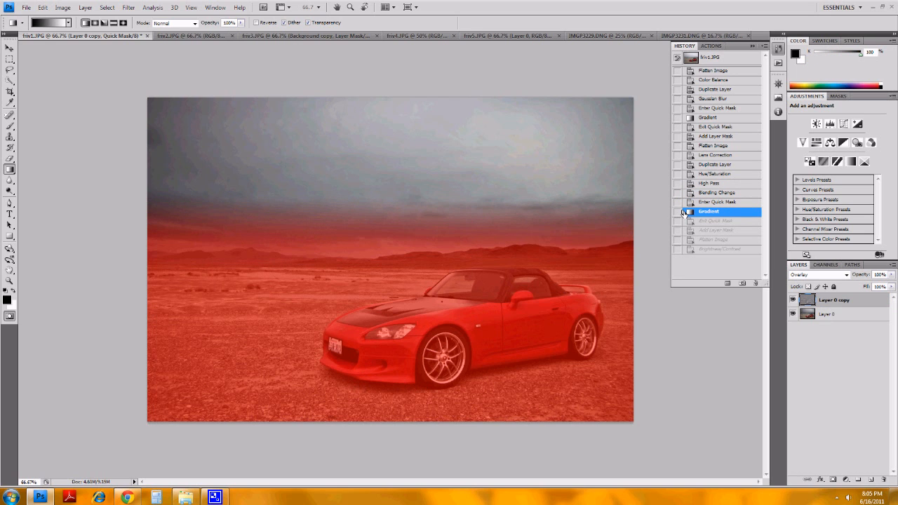
left_click(684, 221)
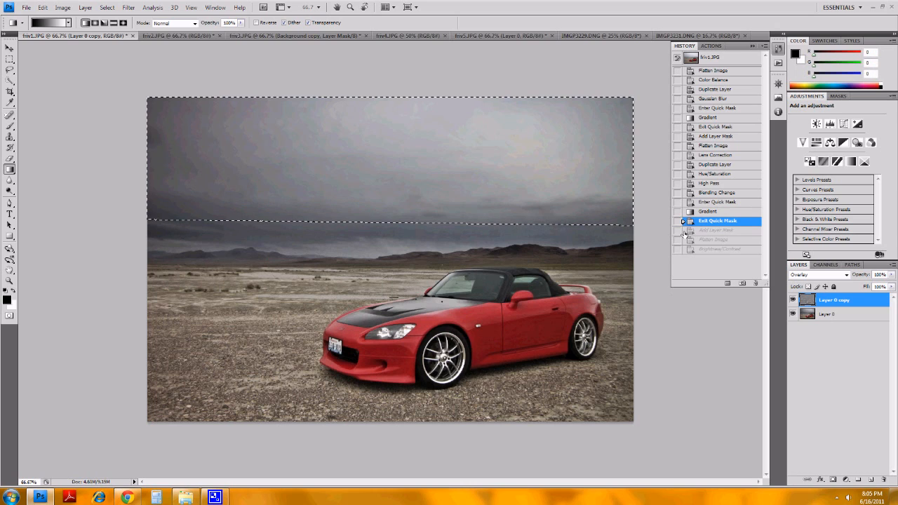
left_click(684, 230)
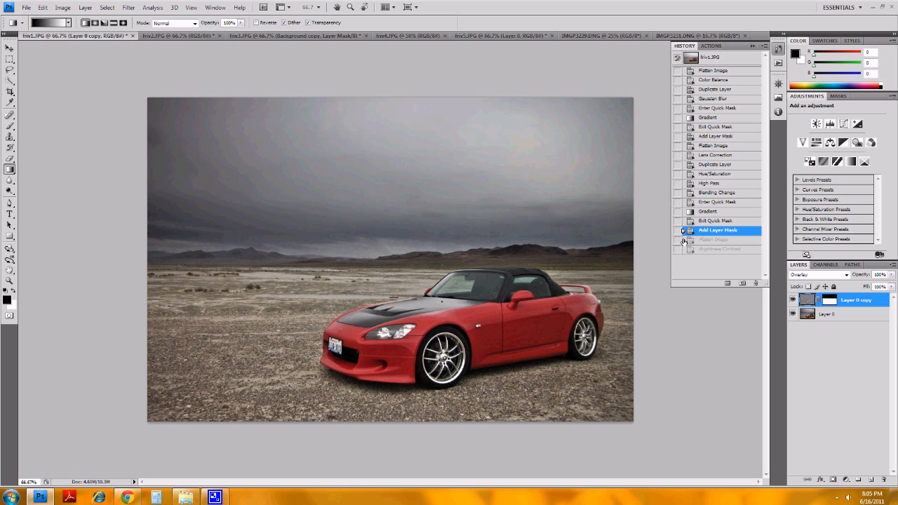
Advance friv1.JPG to the last Flatten Image and Brightness/Contrast states, and compare the final image with the first history state
left_click(684, 239)
left_click(685, 250)
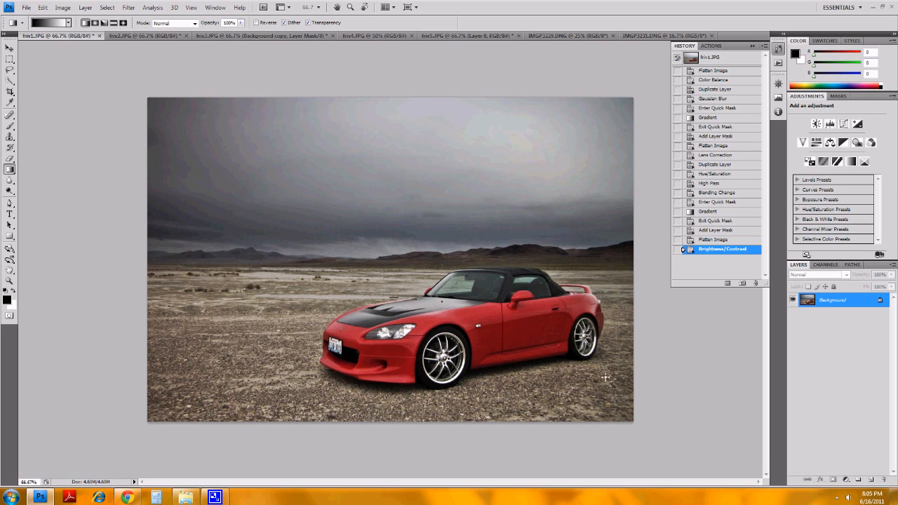
left_click(683, 71)
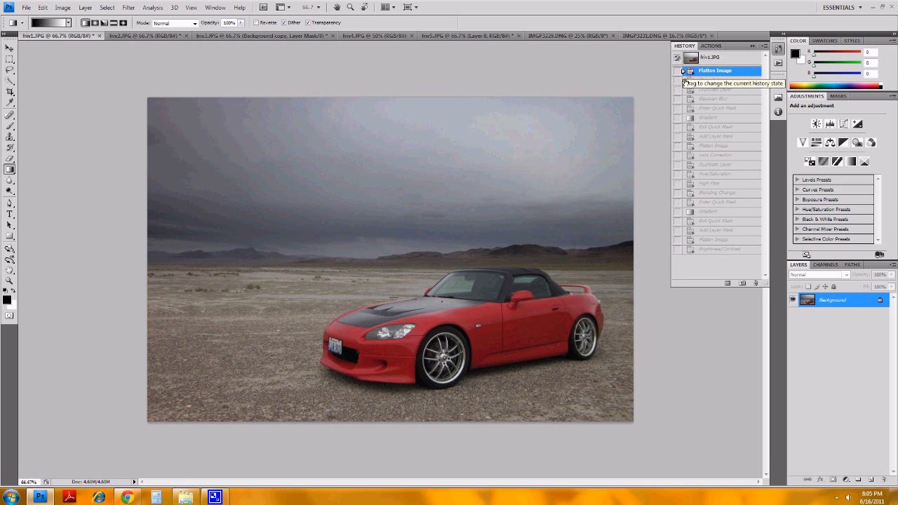
left_click(683, 251)
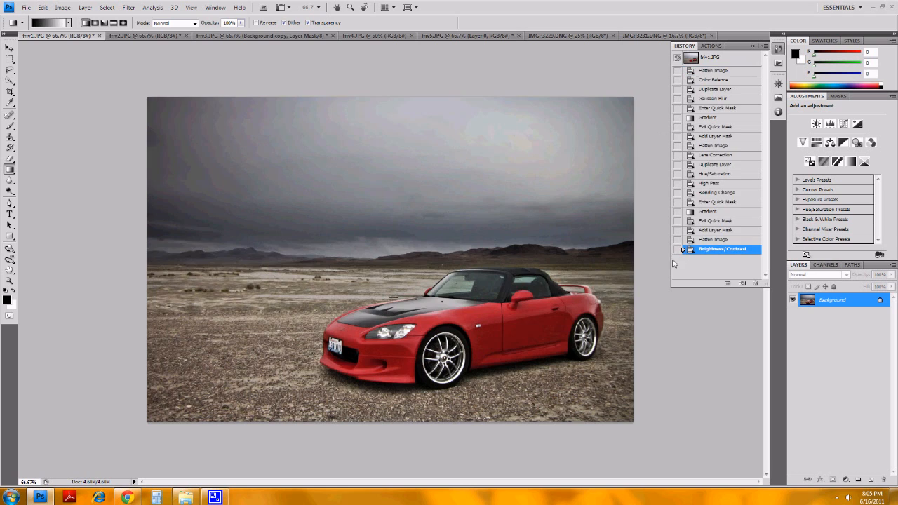